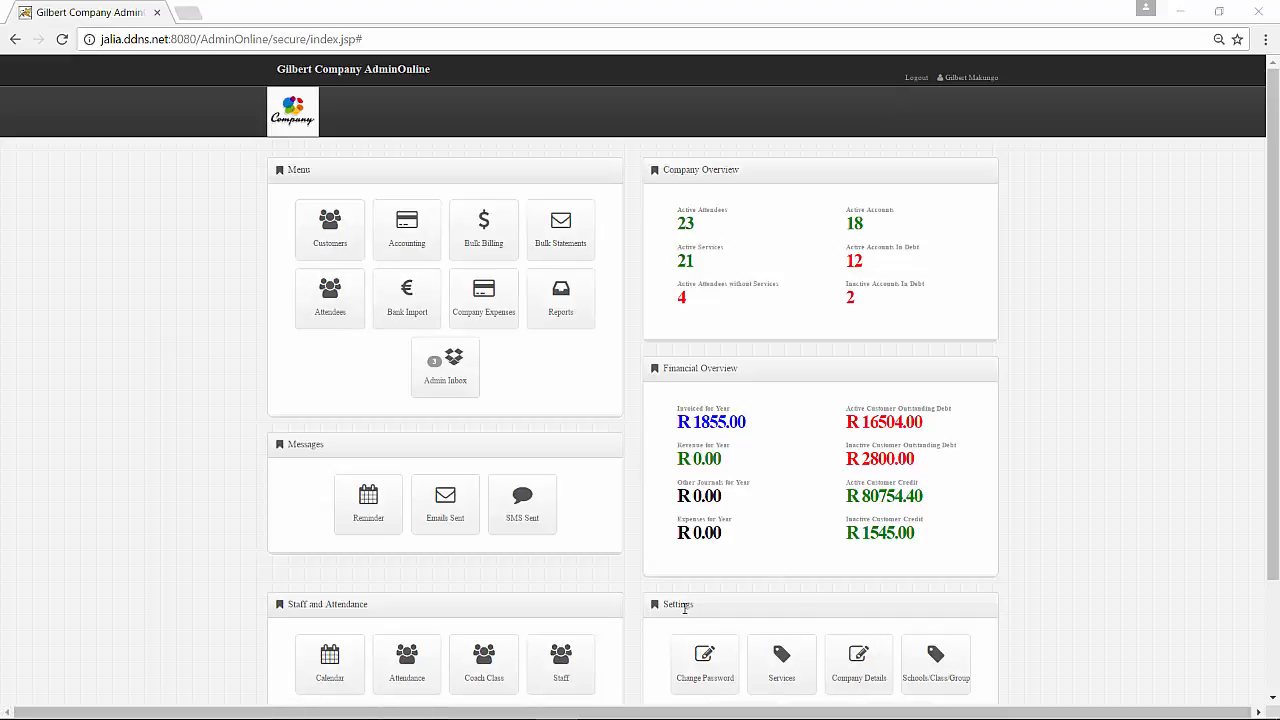
Open the company details for editing and mark the postal address as the same as the street address
{"action": "scroll", "coordinate": [706, 583], "scroll_direction": "down", "scroll_amount": 1}
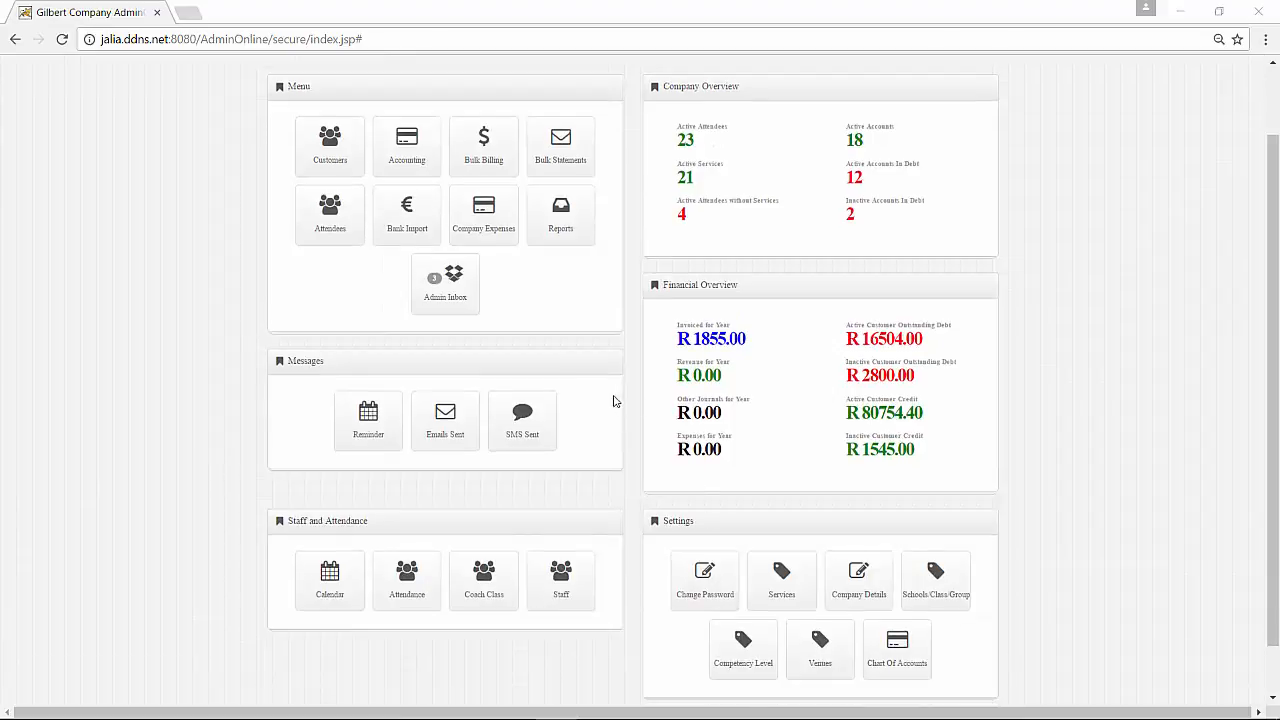
{"action": "left_click", "coordinate": [852, 578]}
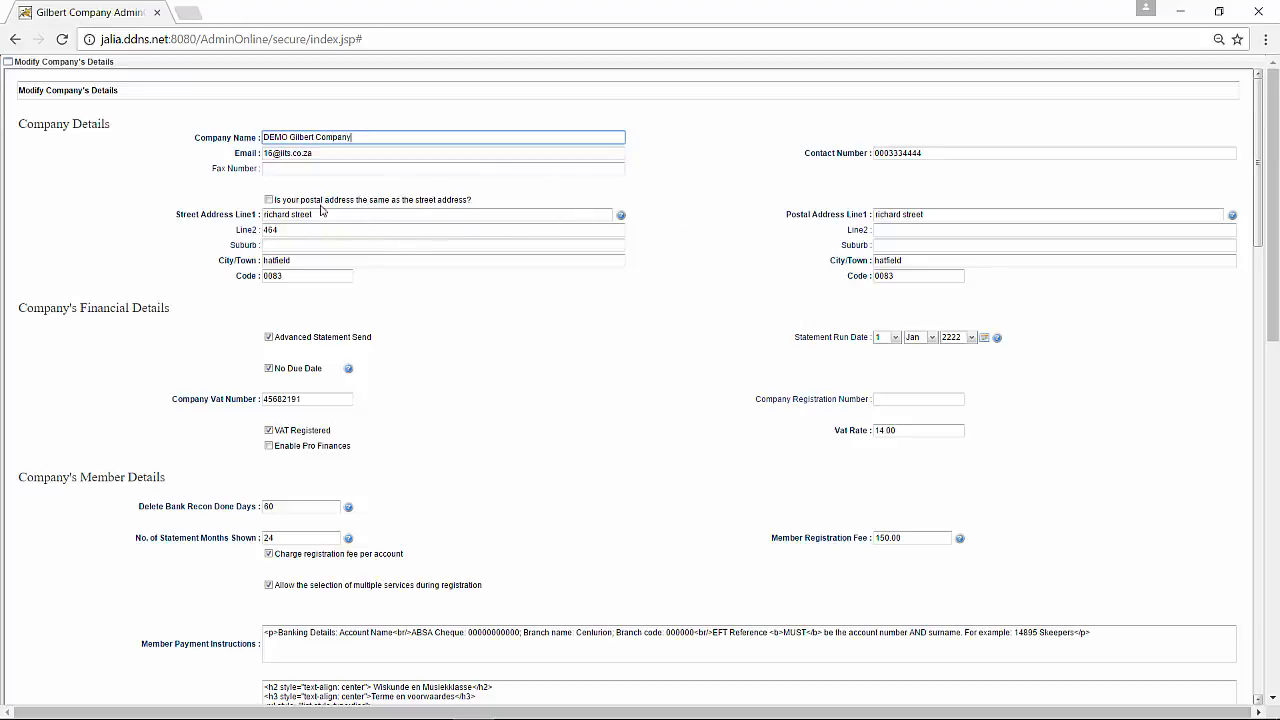
{"action": "left_click", "coordinate": [269, 200]}
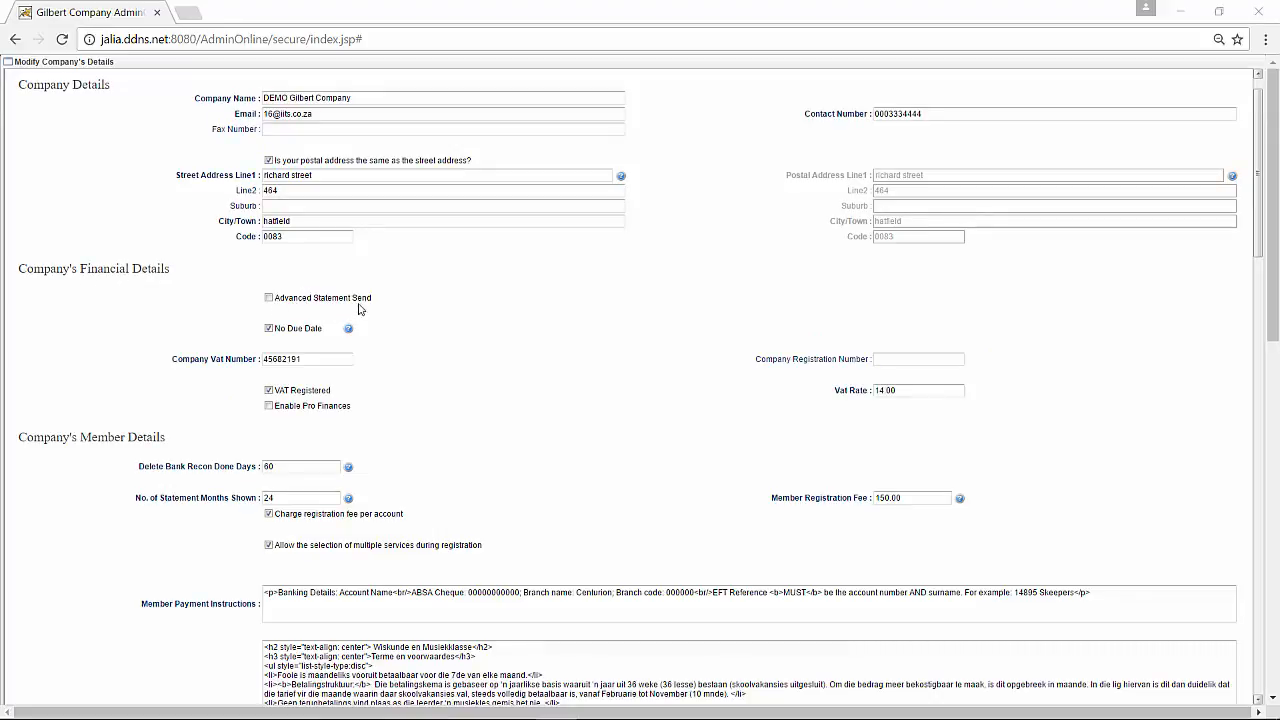
Turn off Advanced Statement Send and No Due Date in the company's financial details
{"action": "left_click", "coordinate": [269, 298]}
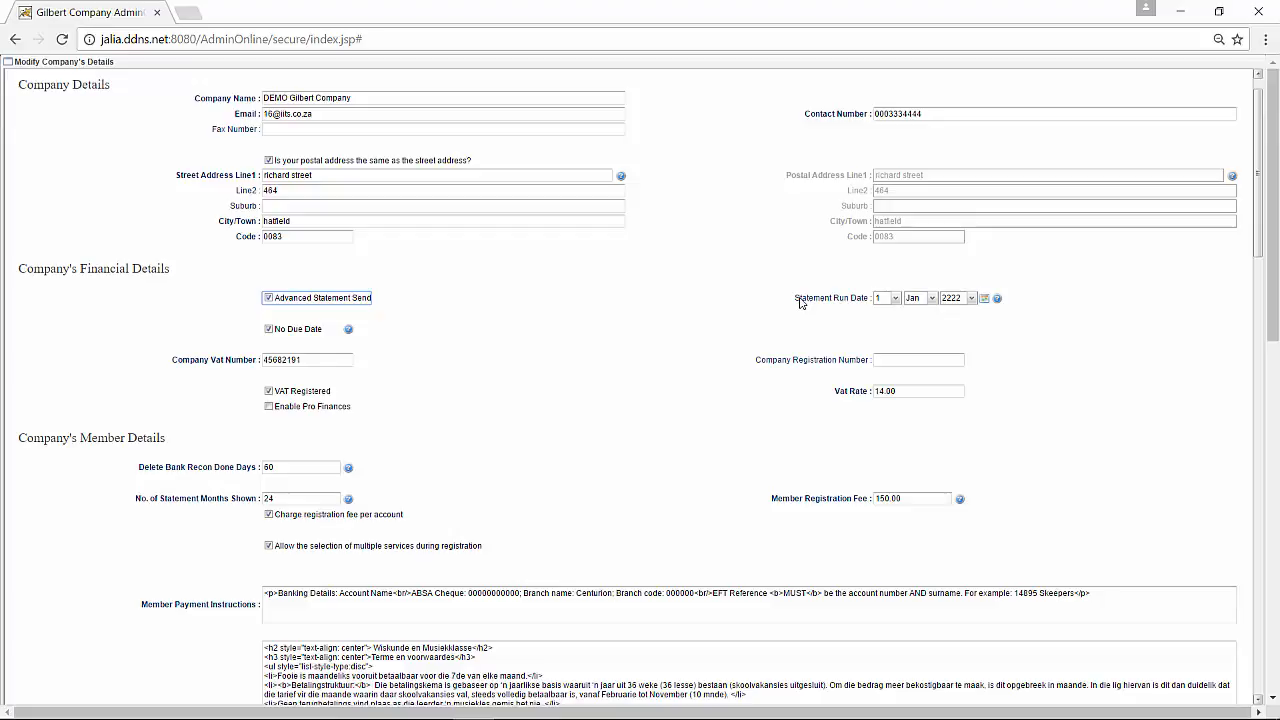
{"action": "left_click", "coordinate": [268, 298]}
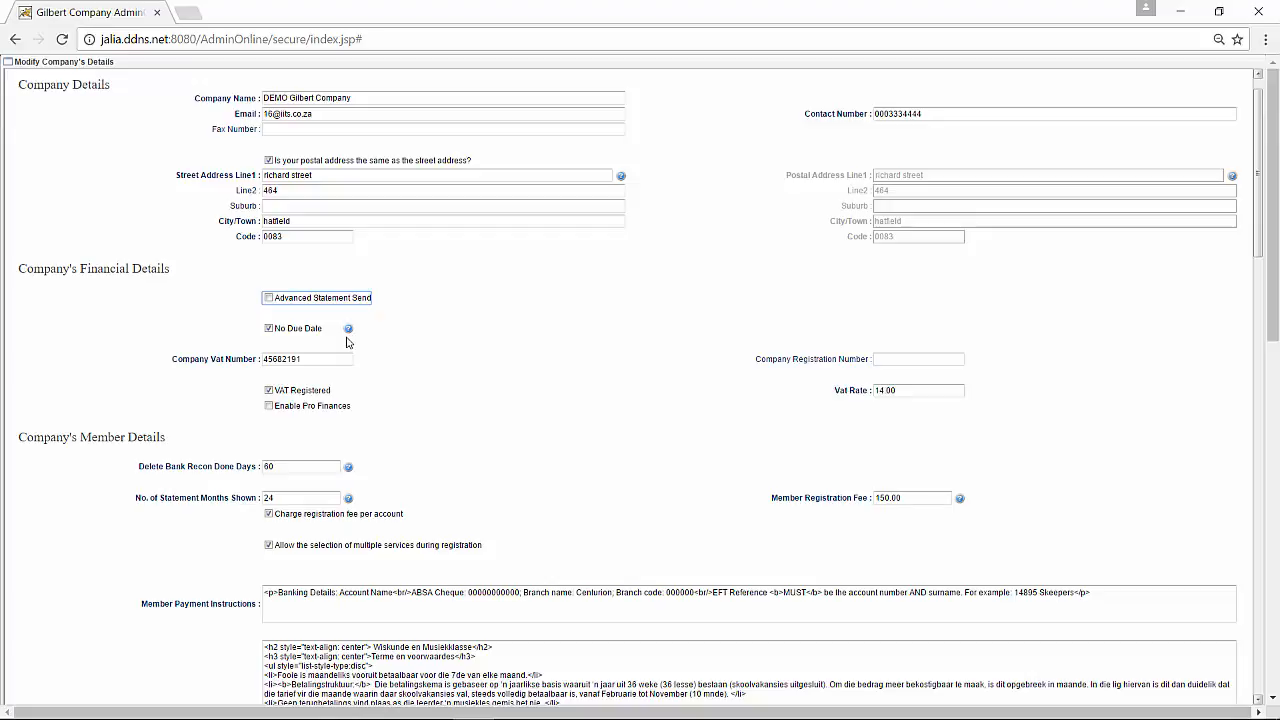
{"action": "left_click", "coordinate": [268, 329]}
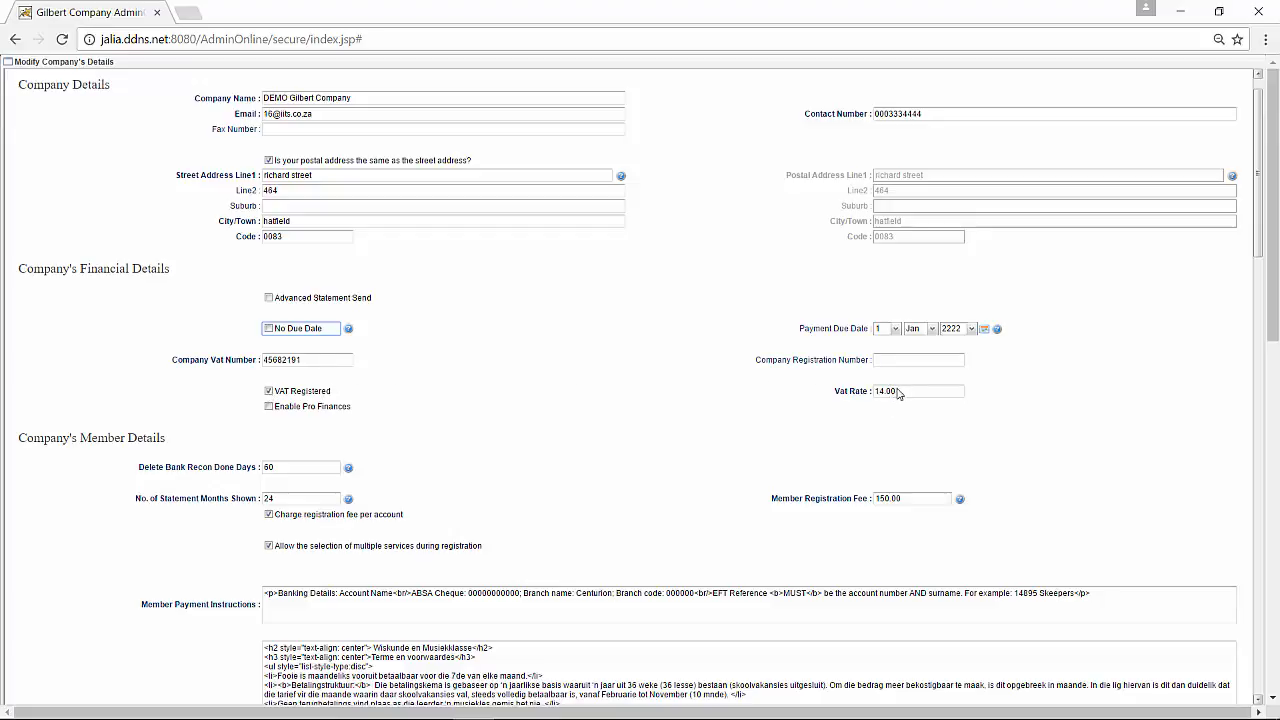
Turn off VAT Registered and turn on Enable Pro Finances in the company's financial details
{"action": "left_click", "coordinate": [269, 391]}
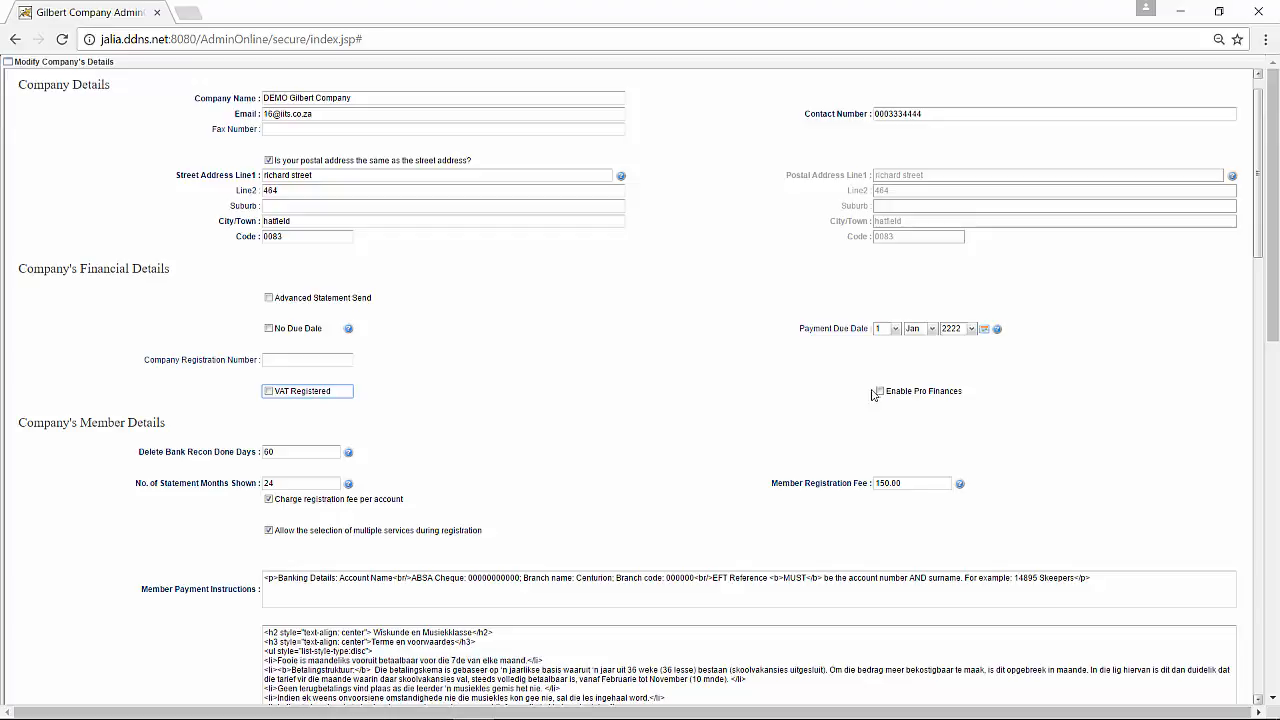
{"action": "left_click", "coordinate": [880, 391]}
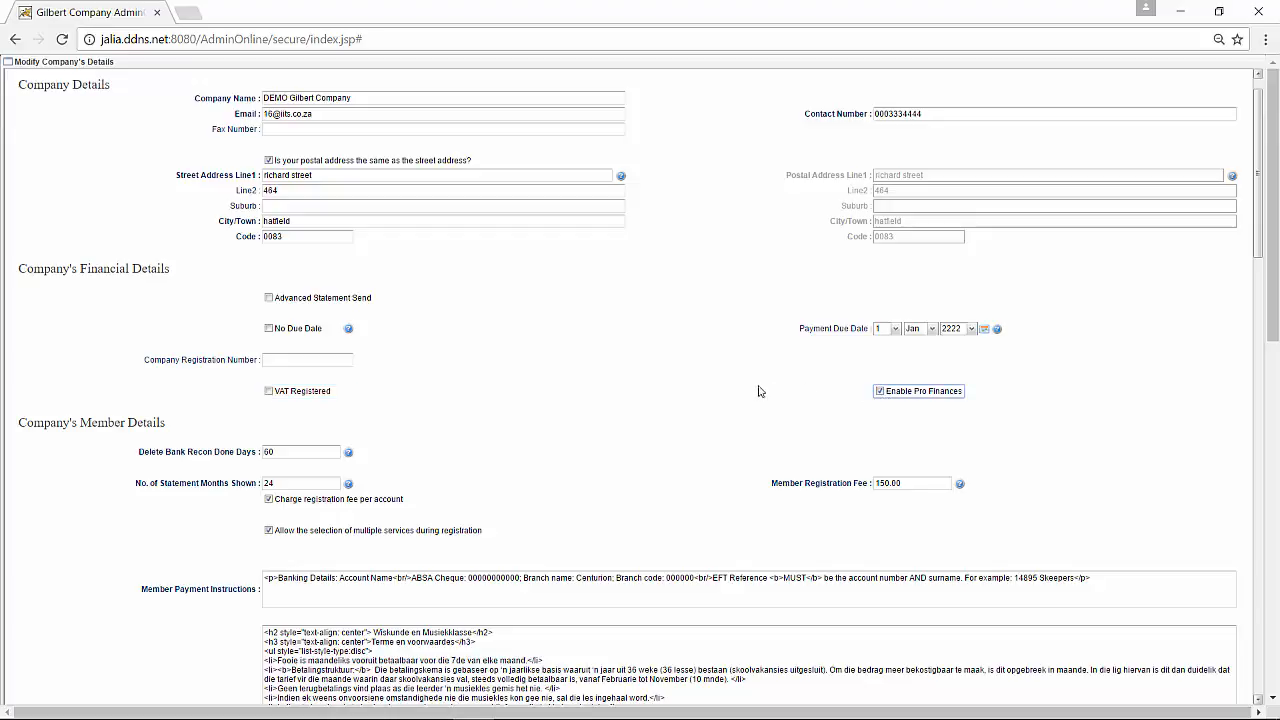
In the member details, enable charging the registration fee per account and selecting multiple services during registration
{"action": "scroll", "coordinate": [751, 393], "scroll_direction": "down", "scroll_amount": 1}
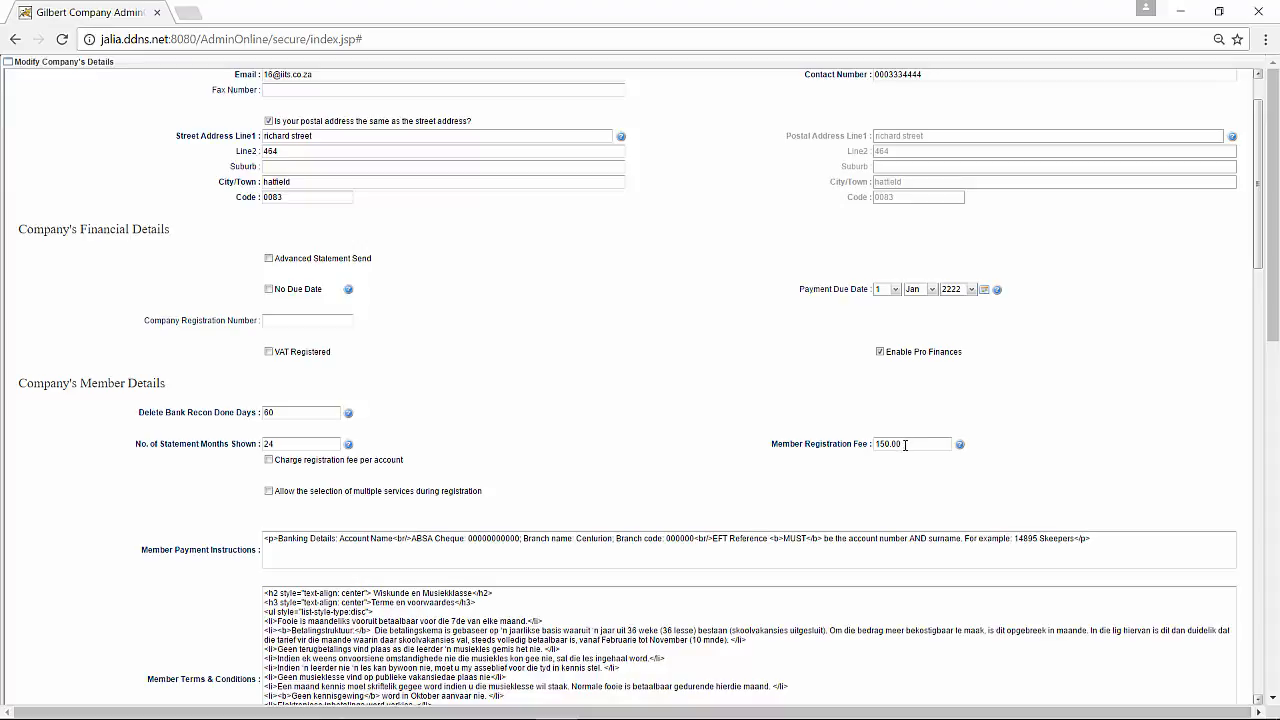
{"action": "left_click", "coordinate": [905, 443]}
{"action": "left_click", "coordinate": [269, 462]}
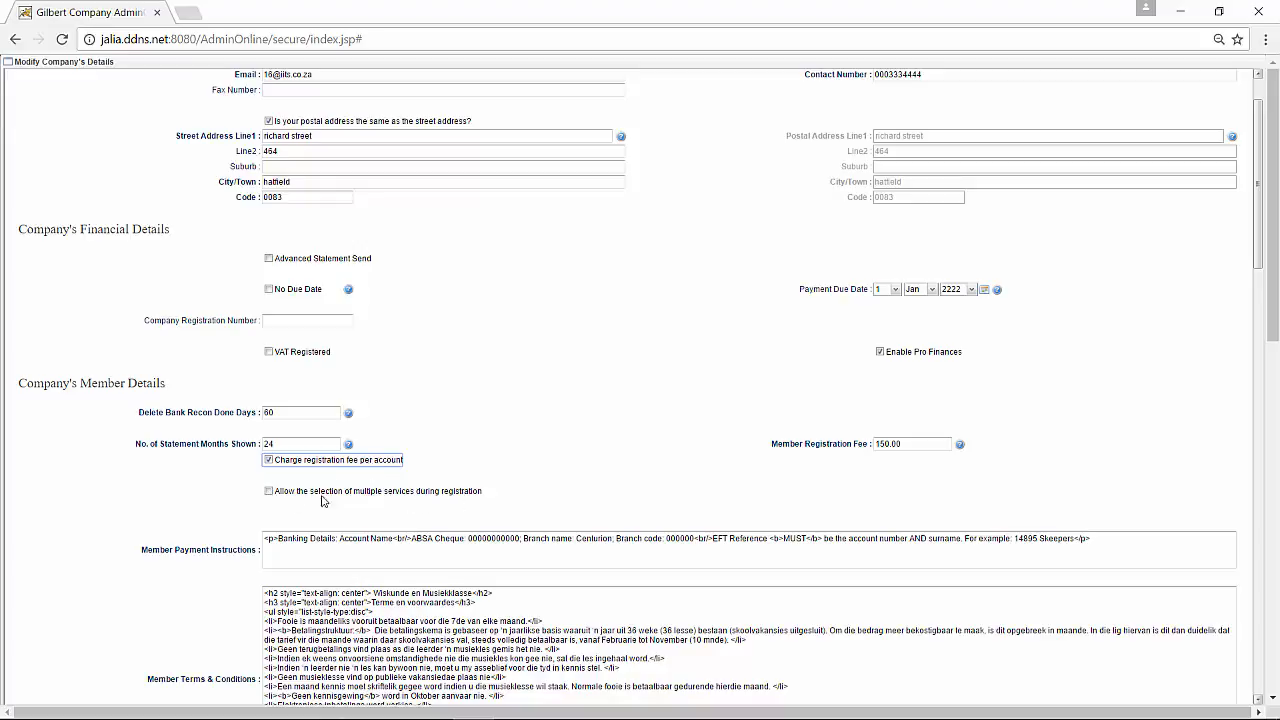
{"action": "left_click", "coordinate": [268, 492]}
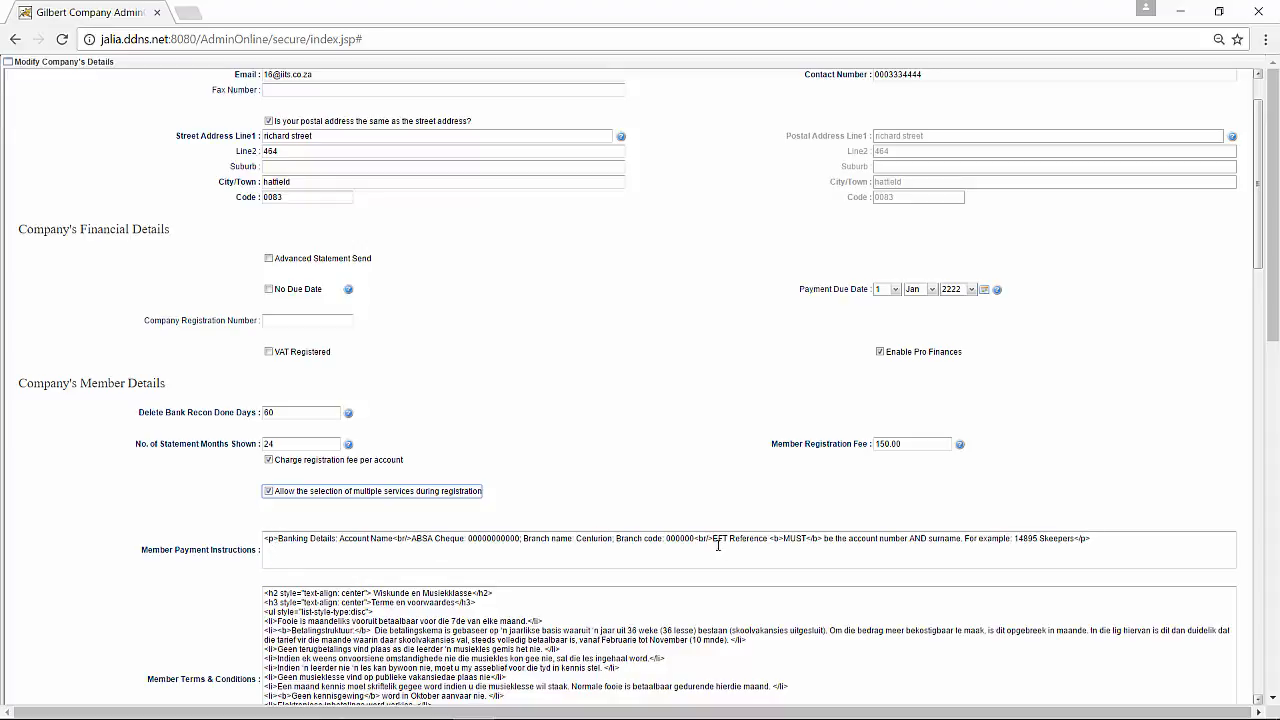
Review the member payment instructions, the member terms and conditions, and the registration email message
{"action": "left_click_drag", "start_coordinate": [1085, 543], "coordinate": [218, 563]}
{"action": "scroll", "coordinate": [218, 563], "scroll_direction": "down", "scroll_amount": 2}
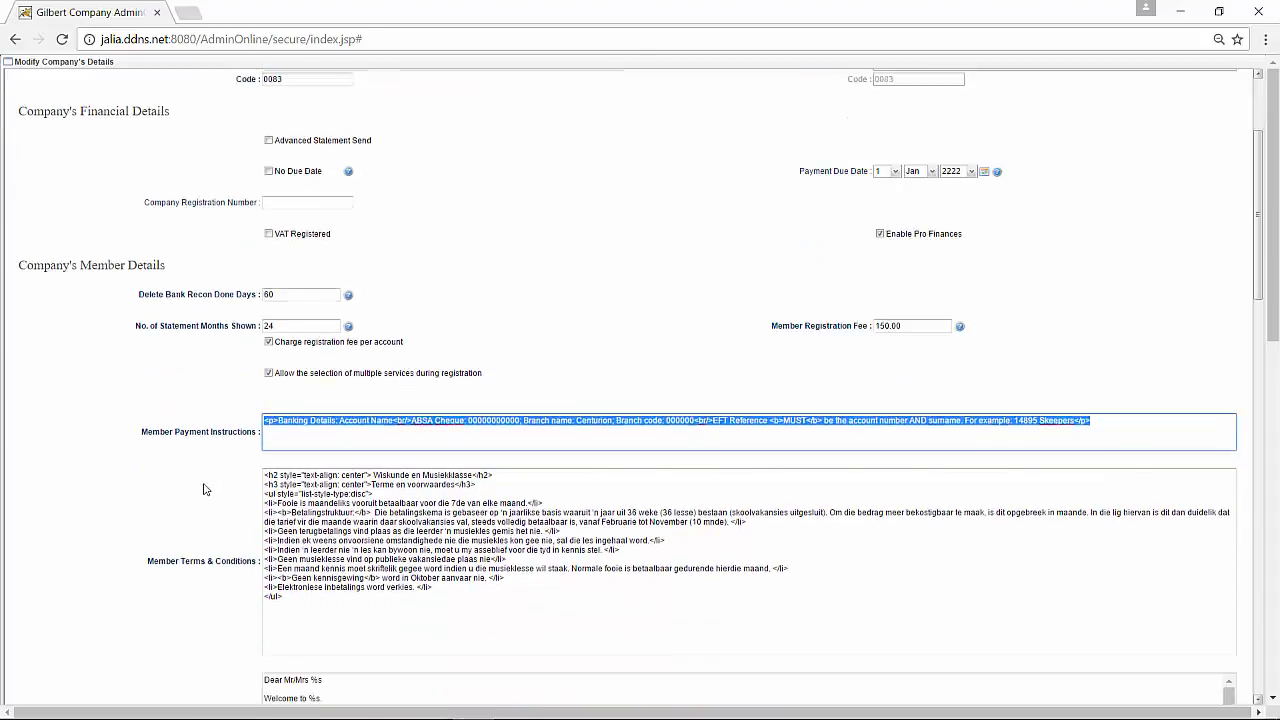
{"action": "left_click_drag", "start_coordinate": [285, 518], "coordinate": [263, 396]}
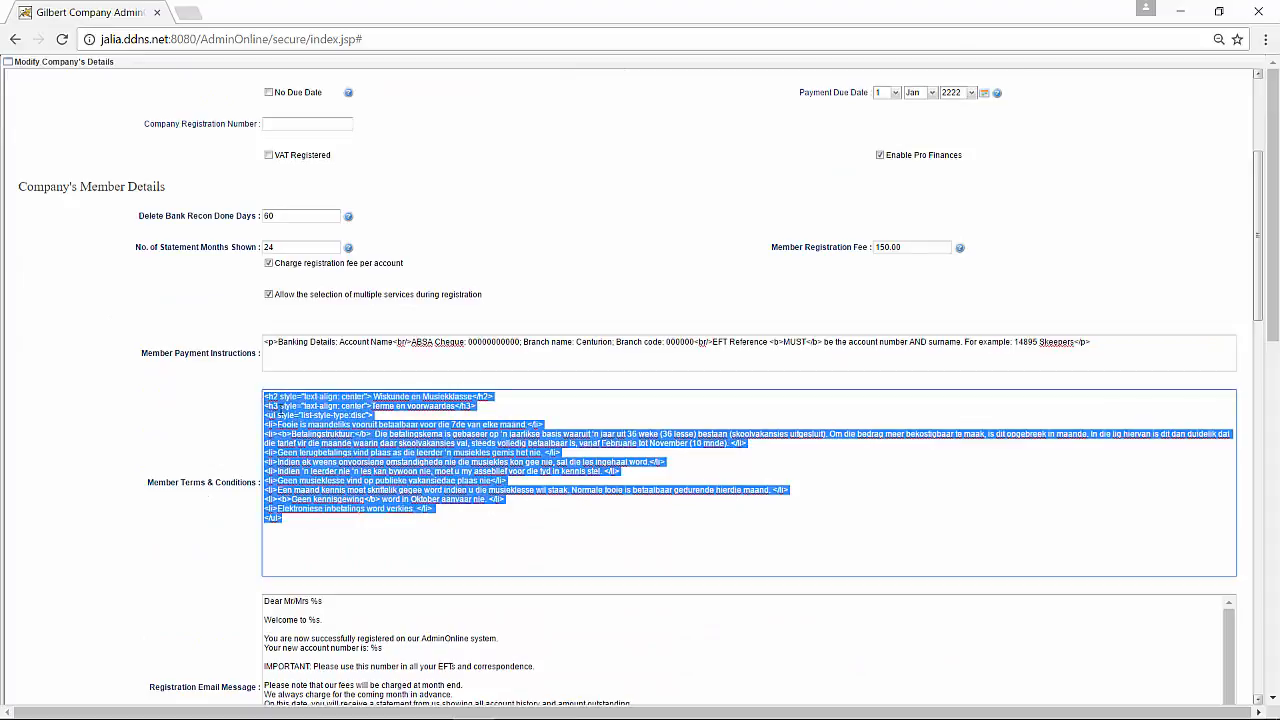
{"action": "left_click", "coordinate": [292, 521]}
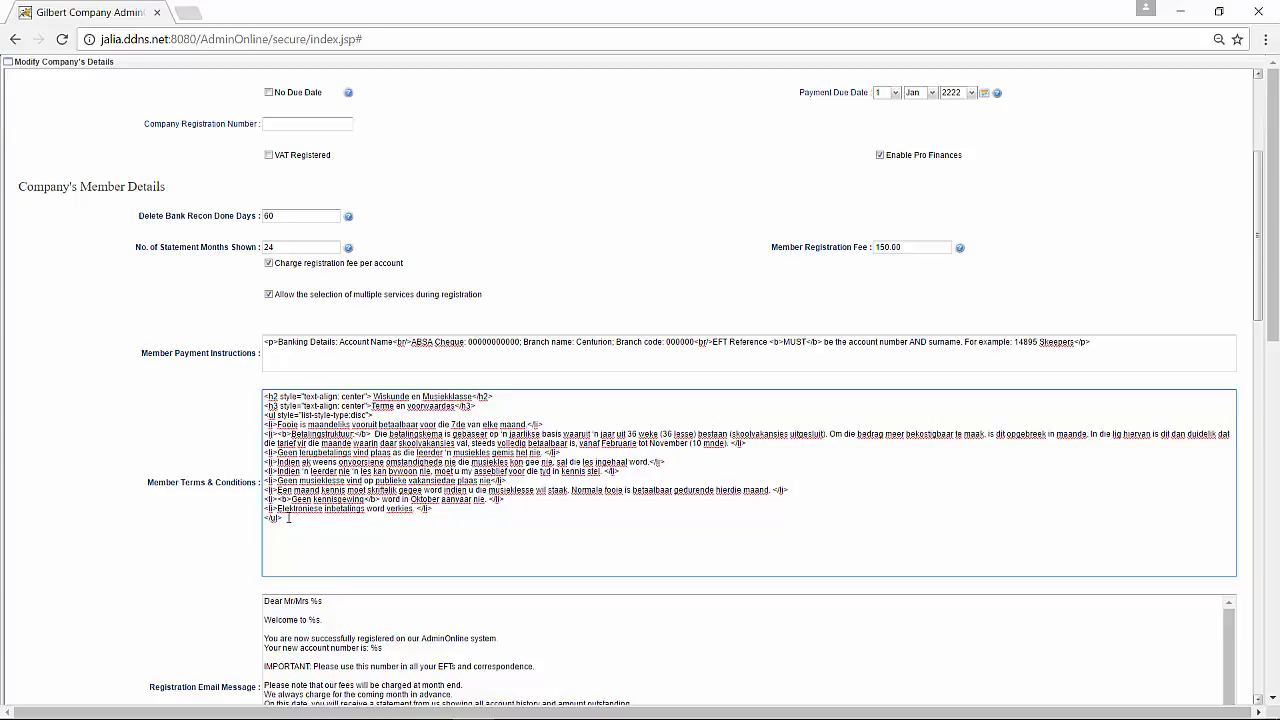
{"action": "scroll", "coordinate": [205, 478], "scroll_direction": "down", "scroll_amount": 2}
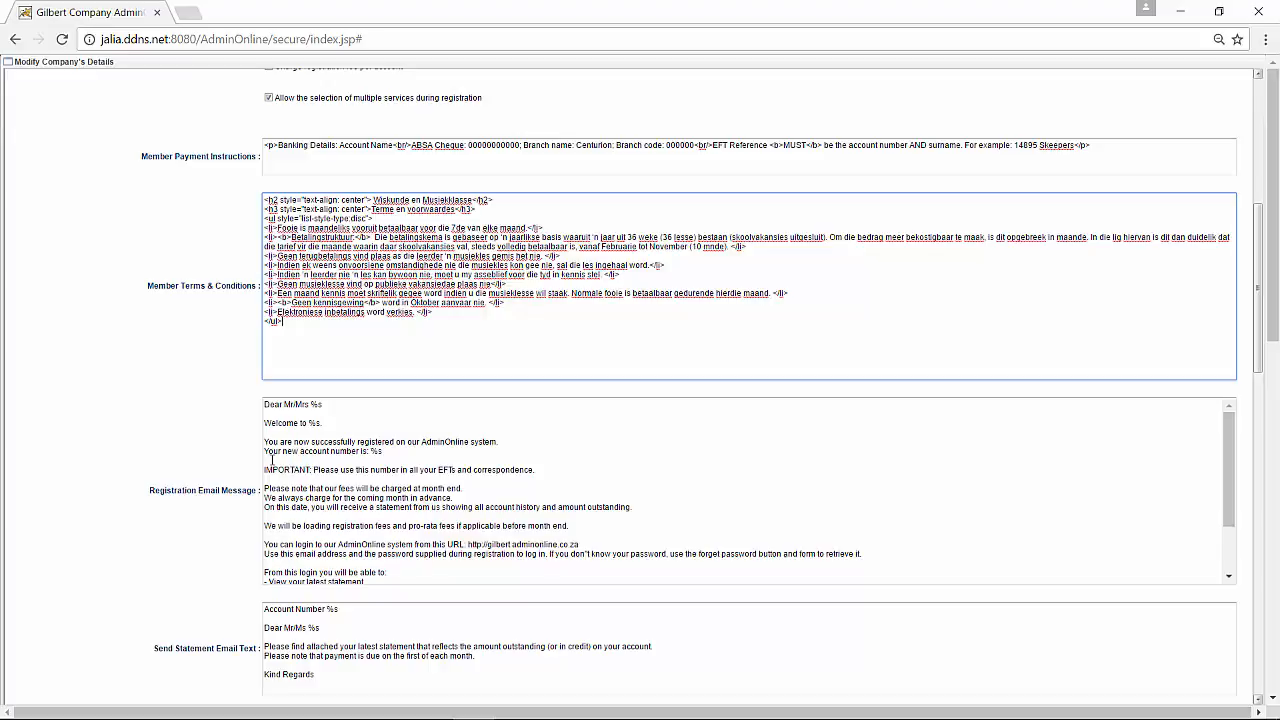
{"action": "left_click_drag", "start_coordinate": [265, 463], "coordinate": [527, 579]}
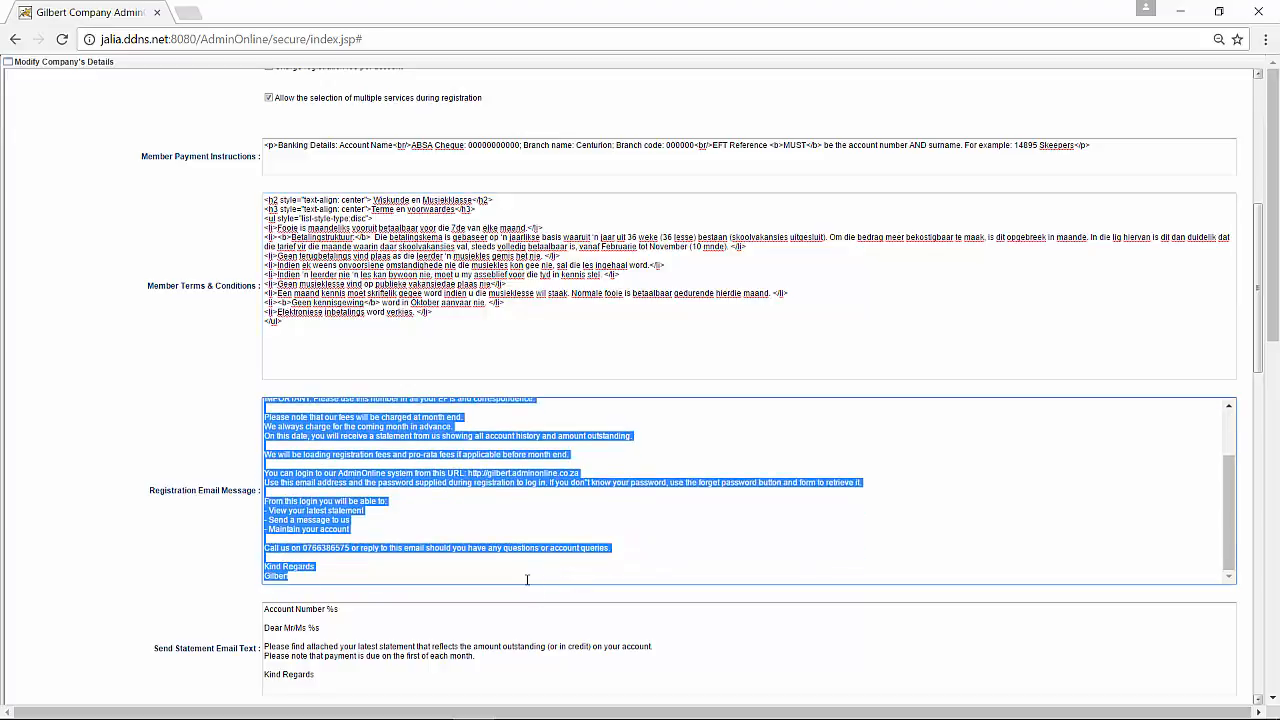
{"action": "left_click", "coordinate": [380, 524]}
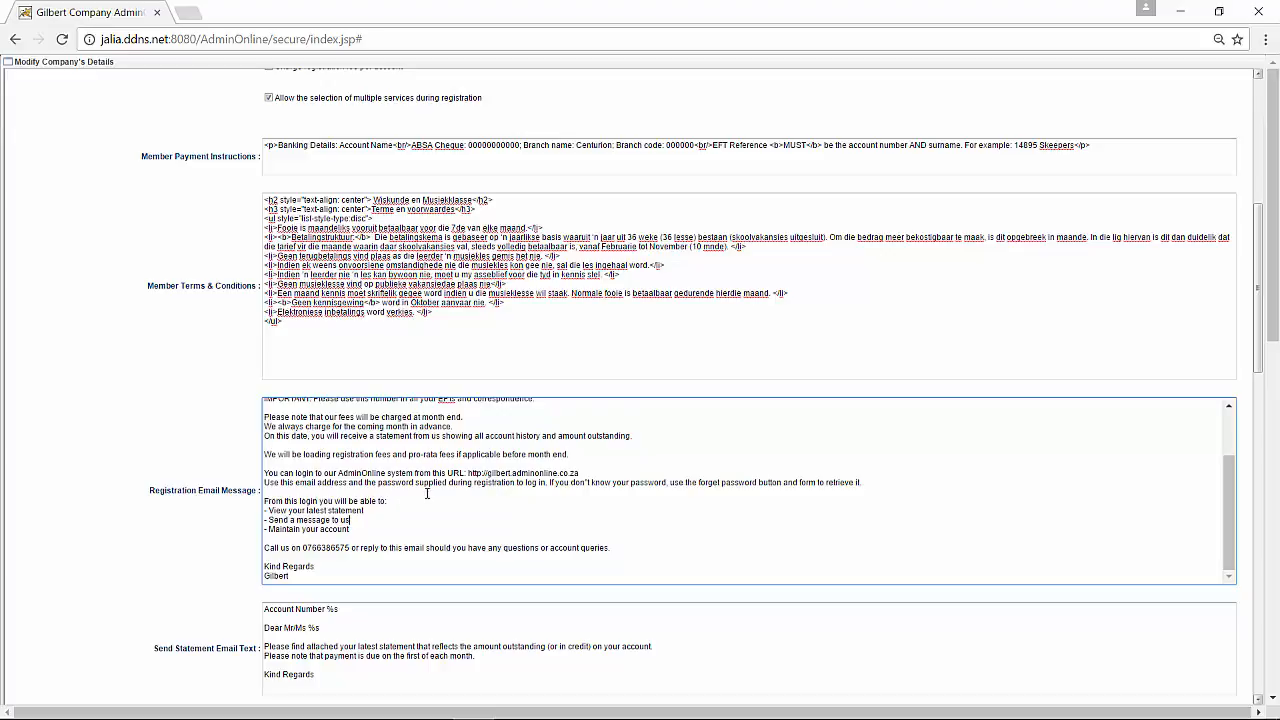
{"action": "left_click", "coordinate": [570, 454]}
Review the email and SMS template texts for sending statements, invoices and receipts
{"action": "scroll", "coordinate": [232, 497], "scroll_direction": "down", "scroll_amount": 1}
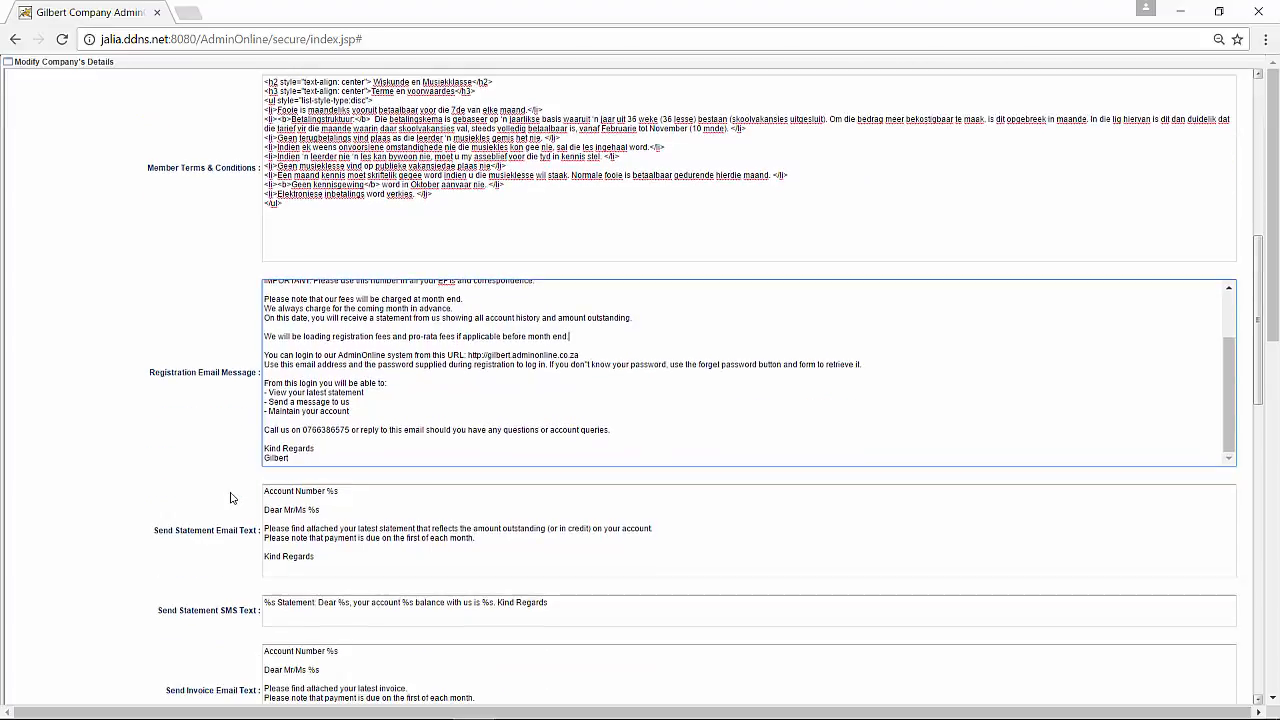
{"action": "scroll", "coordinate": [230, 470], "scroll_direction": "down", "scroll_amount": 2}
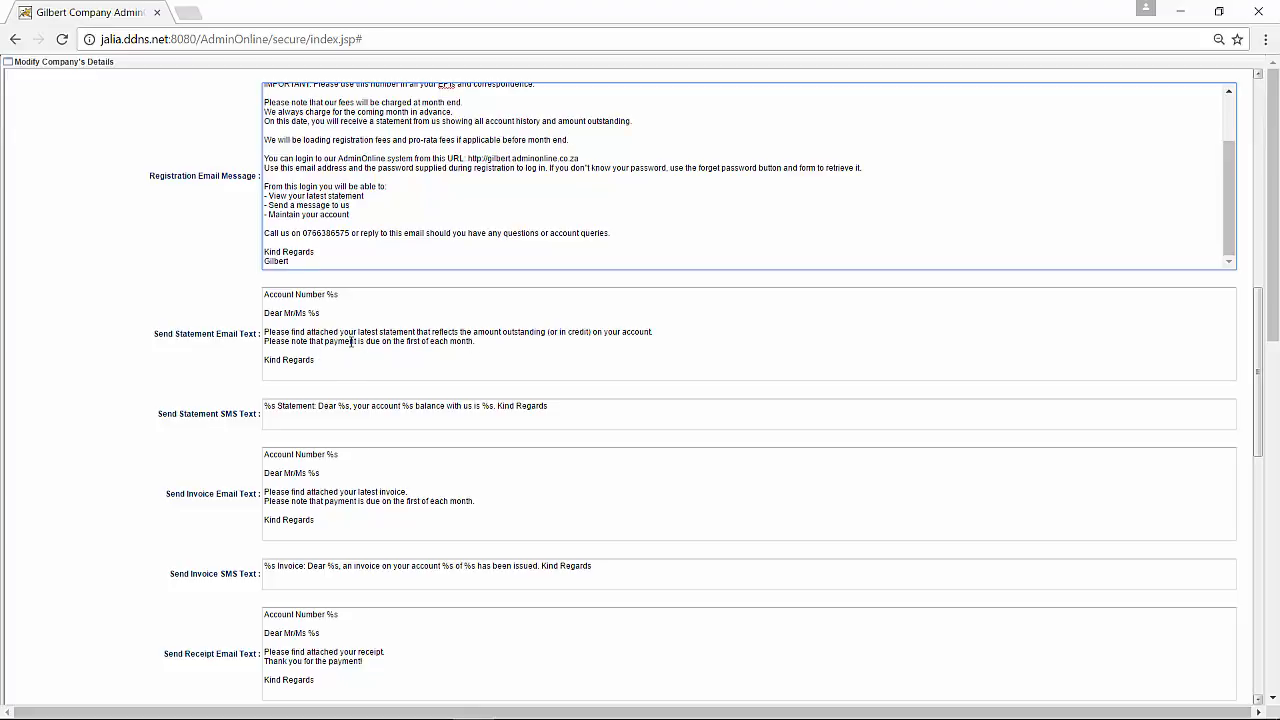
{"action": "left_click_drag", "start_coordinate": [334, 343], "coordinate": [485, 341]}
{"action": "left_click", "coordinate": [484, 342]}
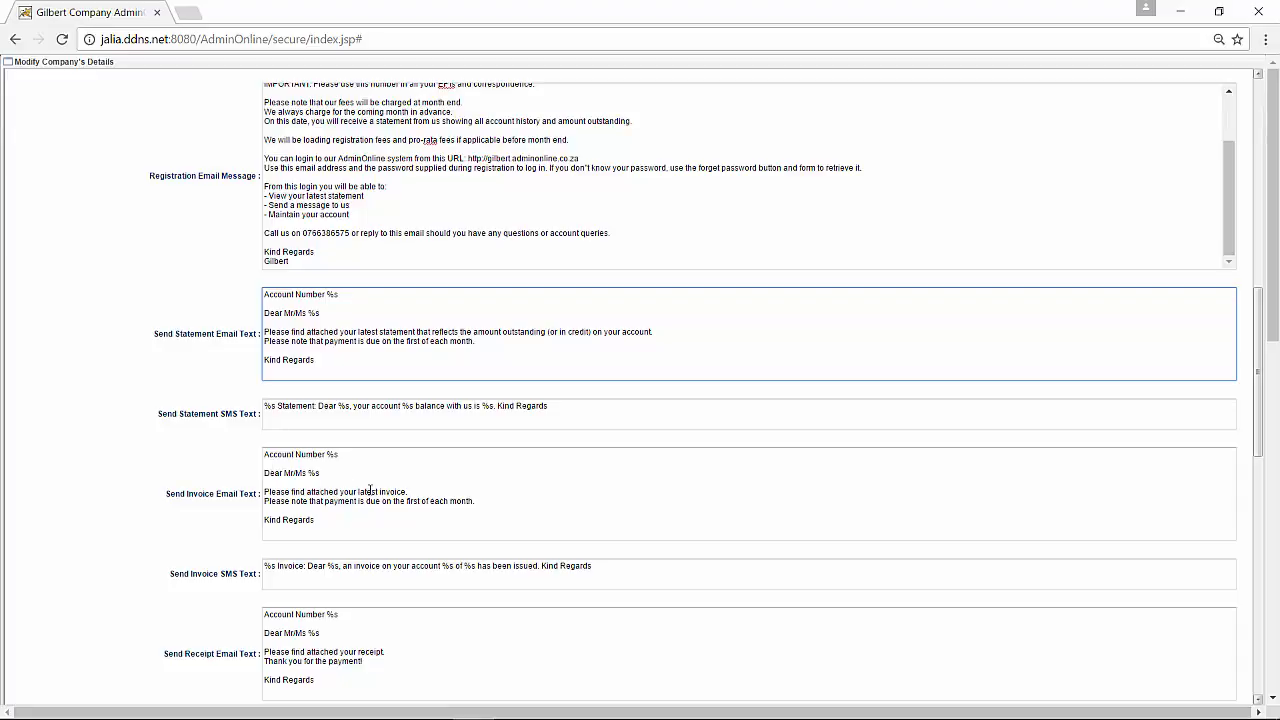
{"action": "scroll", "coordinate": [370, 487], "scroll_direction": "down", "scroll_amount": 1}
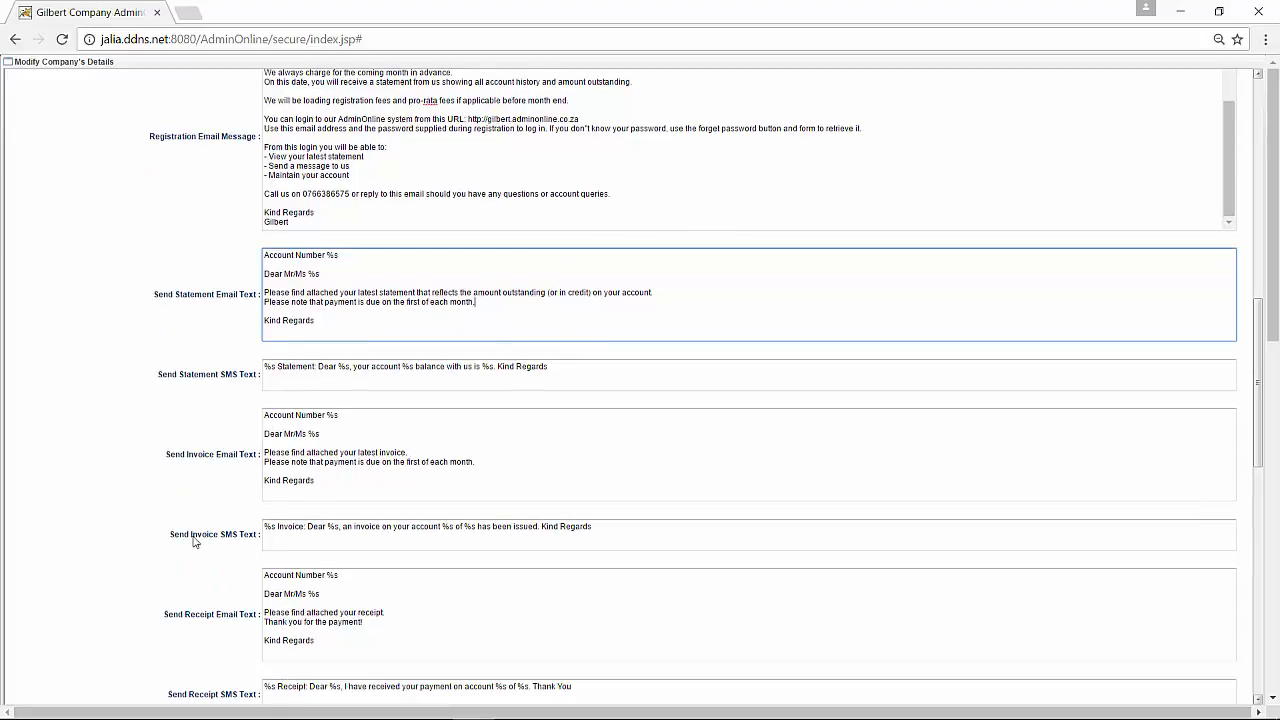
{"action": "left_click", "coordinate": [275, 533]}
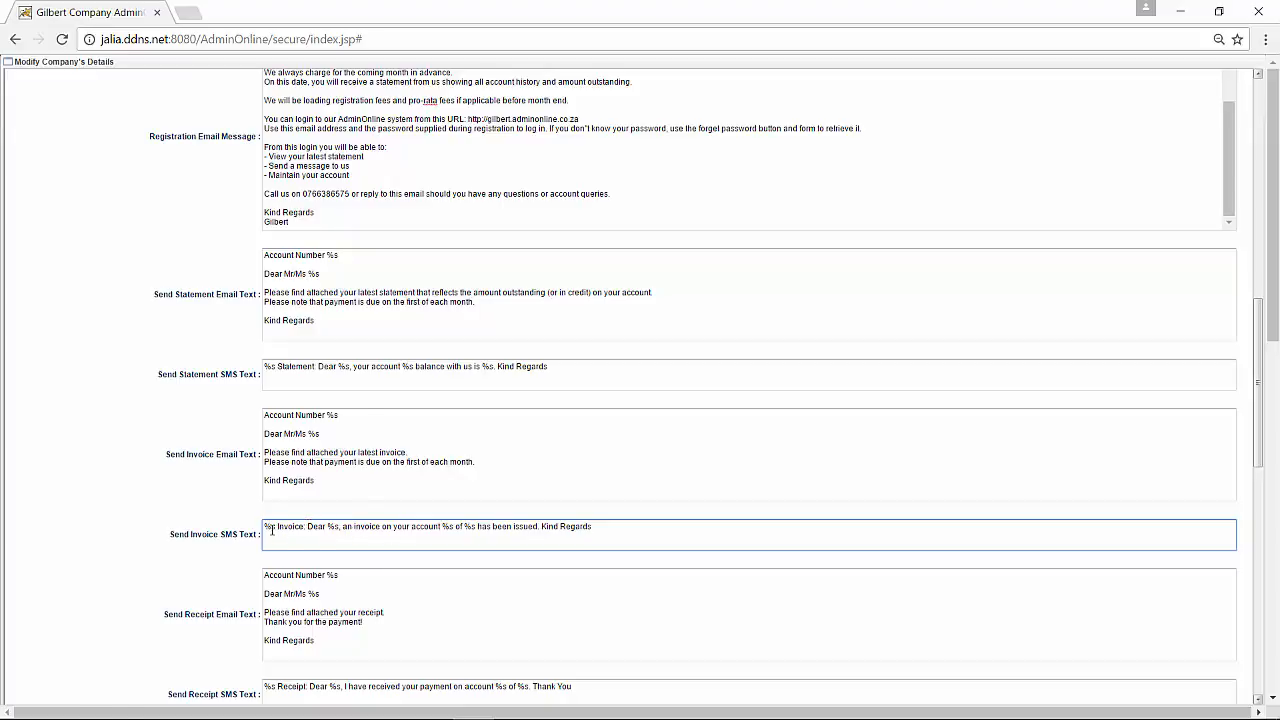
{"action": "scroll", "coordinate": [228, 479], "scroll_direction": "down", "scroll_amount": 3}
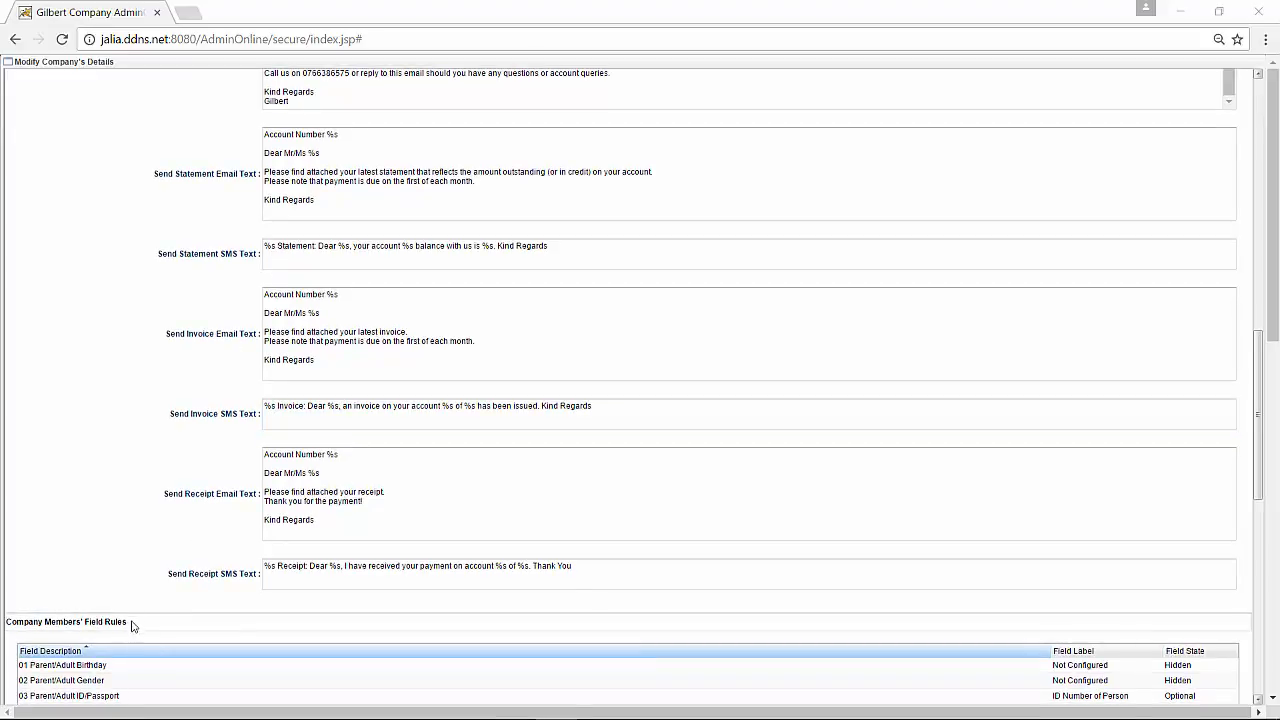
Examine the Company Members' Field Rules, including the Account/Family and Child/Attendee custom questions
{"action": "scroll", "coordinate": [143, 603], "scroll_direction": "down", "scroll_amount": 5}
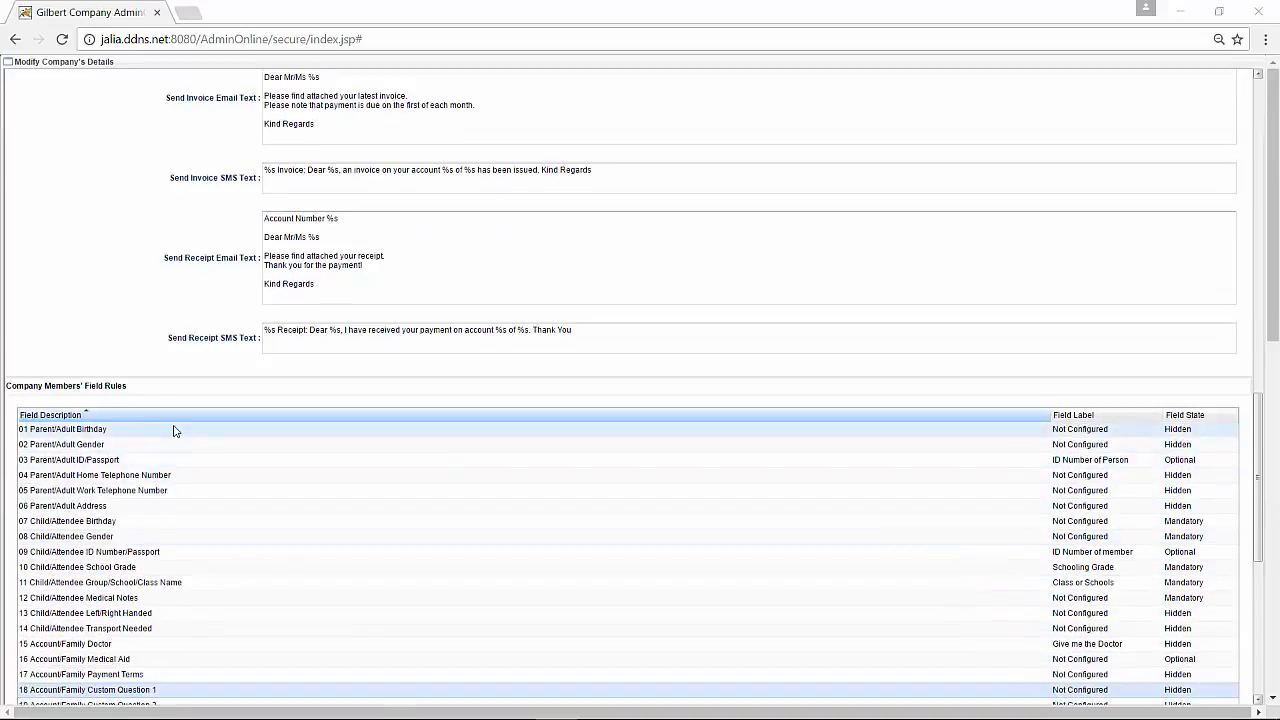
{"action": "scroll", "coordinate": [174, 431], "scroll_direction": "down", "scroll_amount": 2}
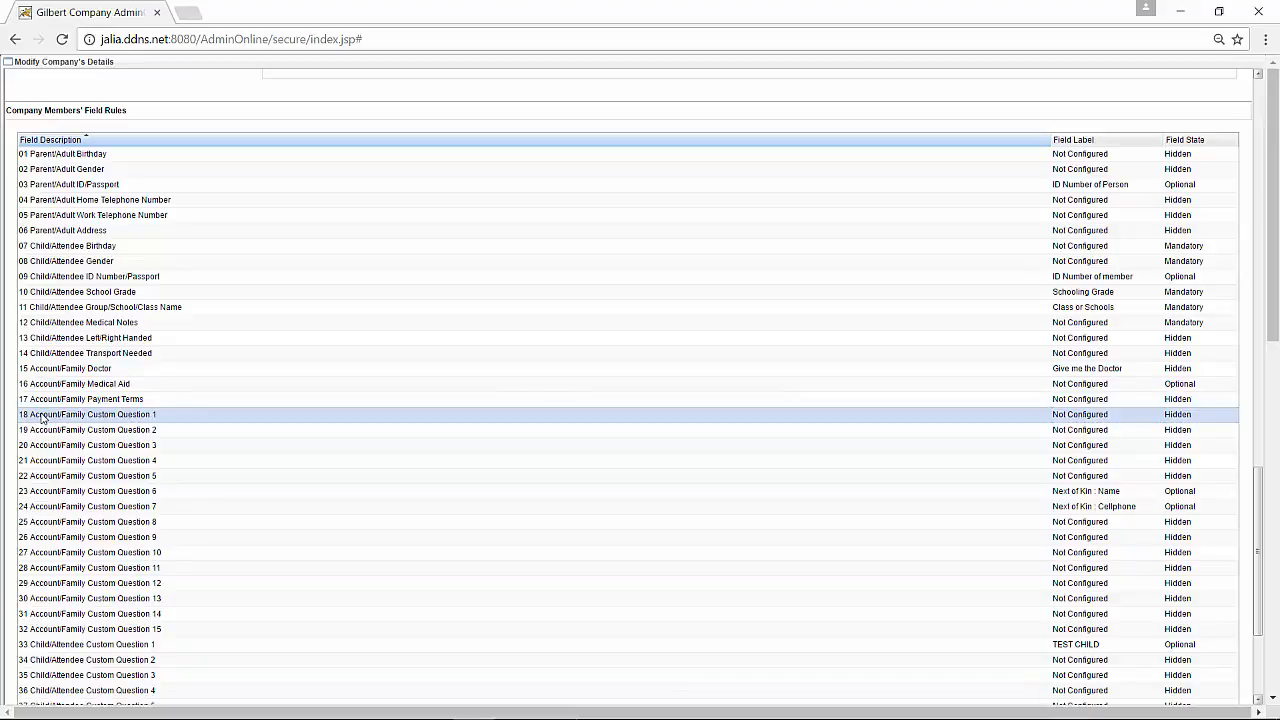
{"action": "left_click", "coordinate": [73, 631]}
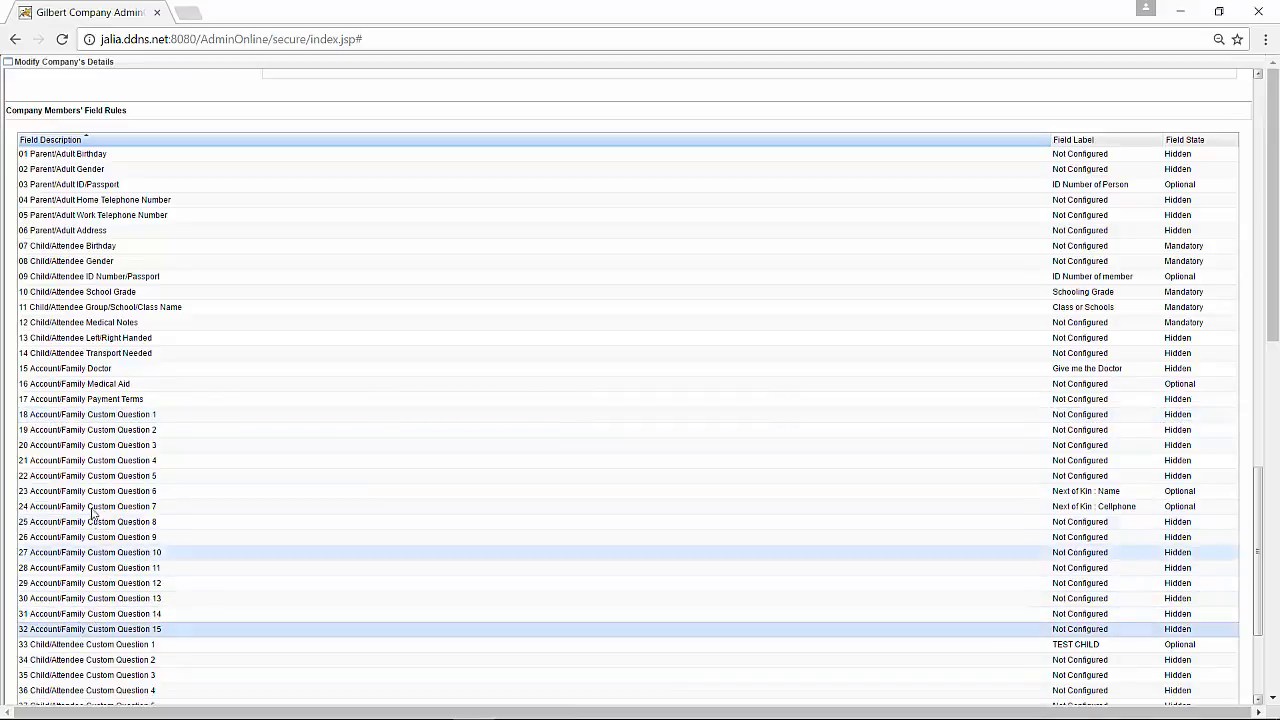
{"action": "left_click", "coordinate": [75, 418]}
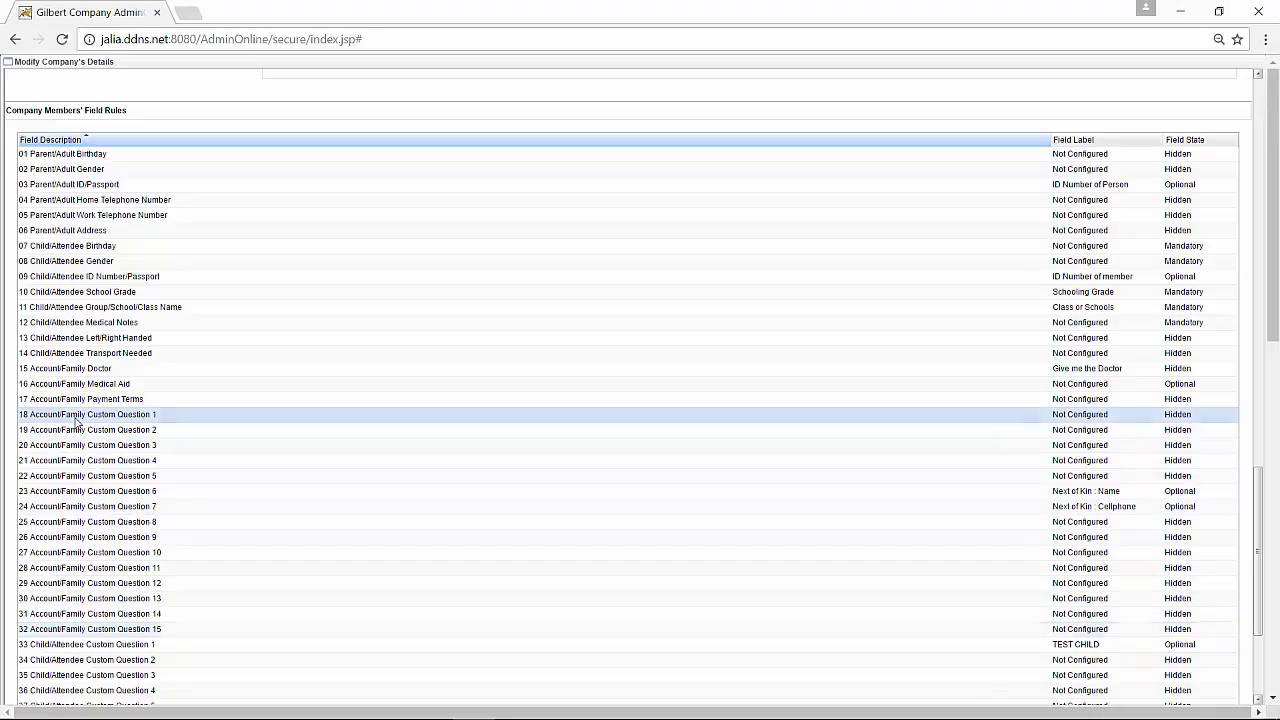
{"action": "left_click", "coordinate": [64, 478]}
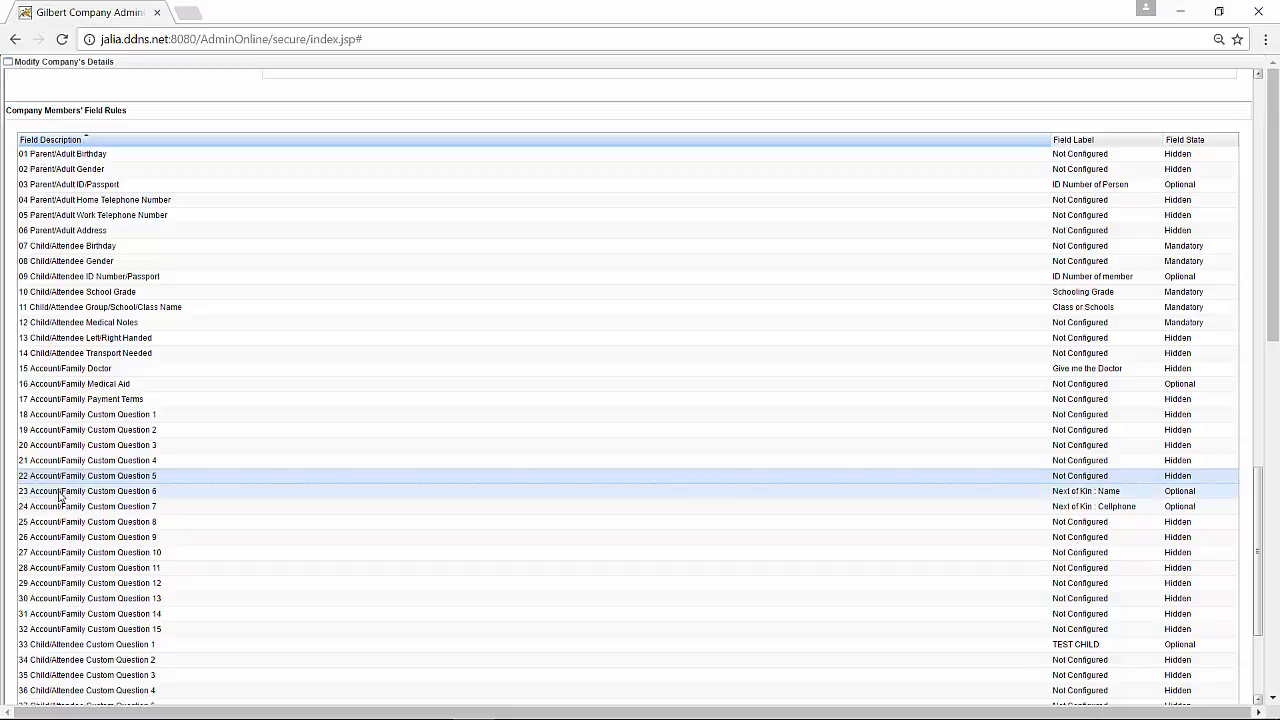
{"action": "left_click", "coordinate": [60, 495]}
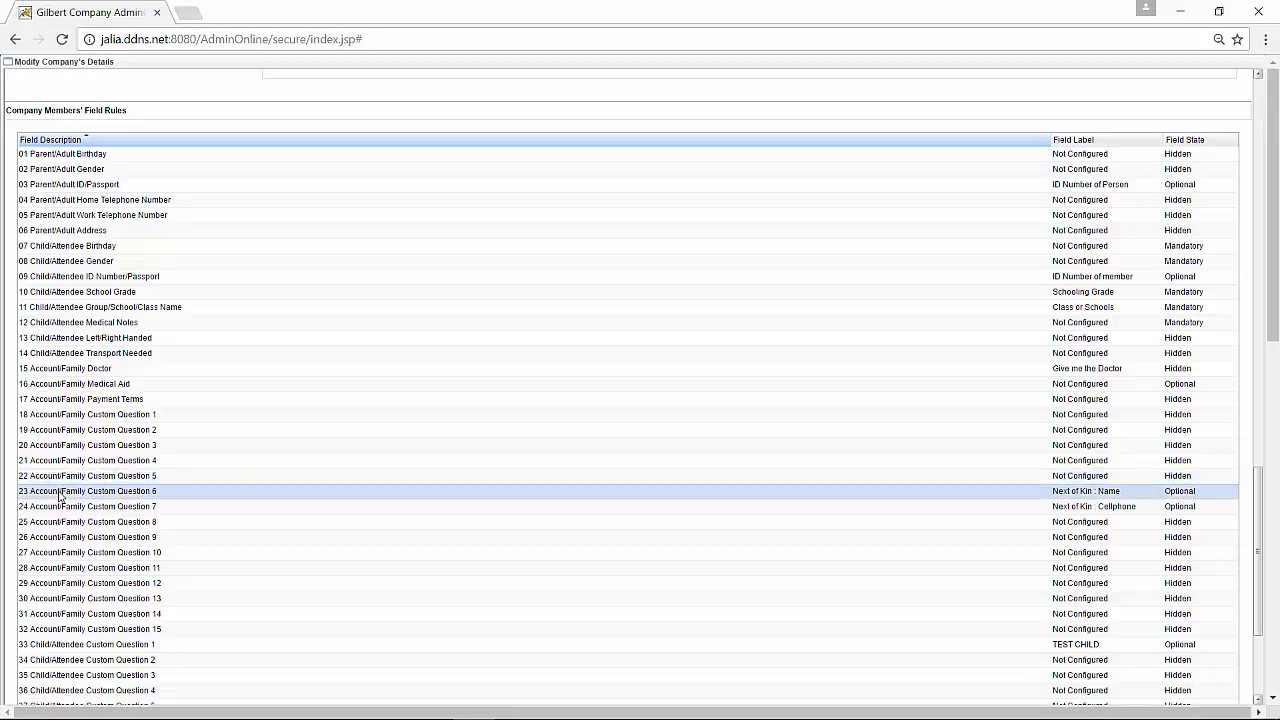
{"action": "left_click", "coordinate": [85, 630]}
{"action": "scroll", "coordinate": [86, 480], "scroll_direction": "down", "scroll_amount": 3}
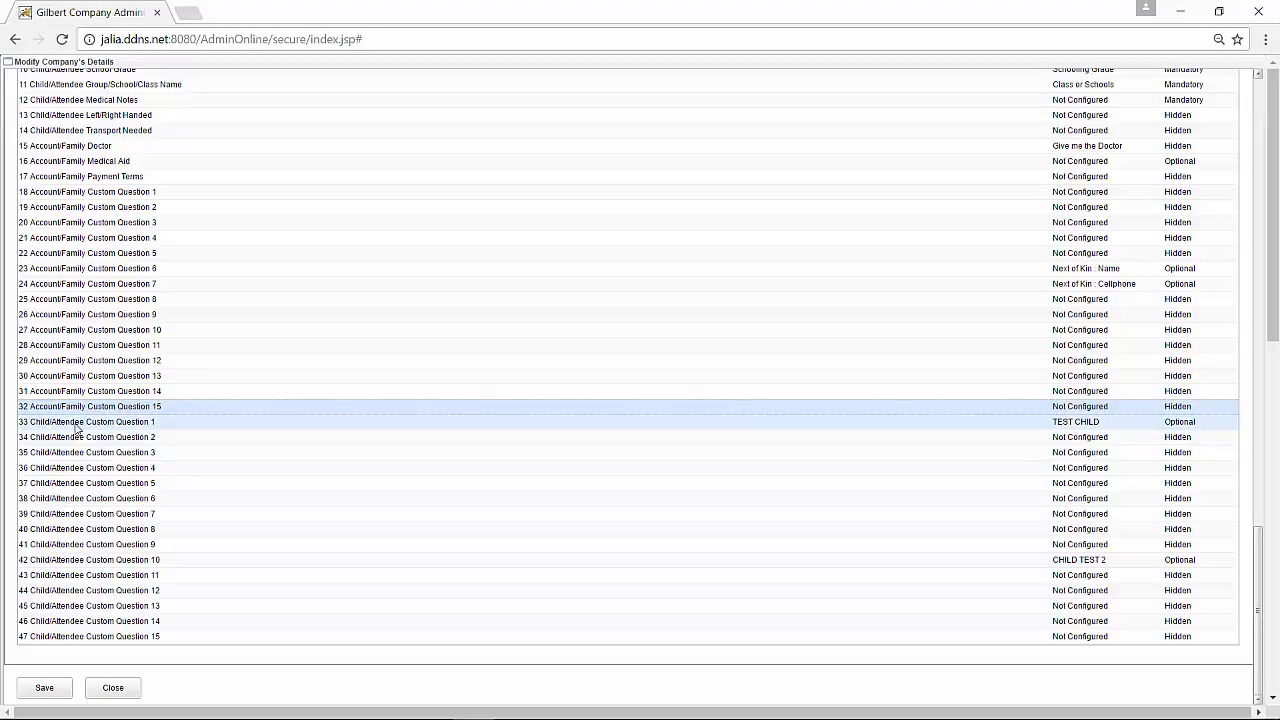
{"action": "left_click", "coordinate": [76, 428]}
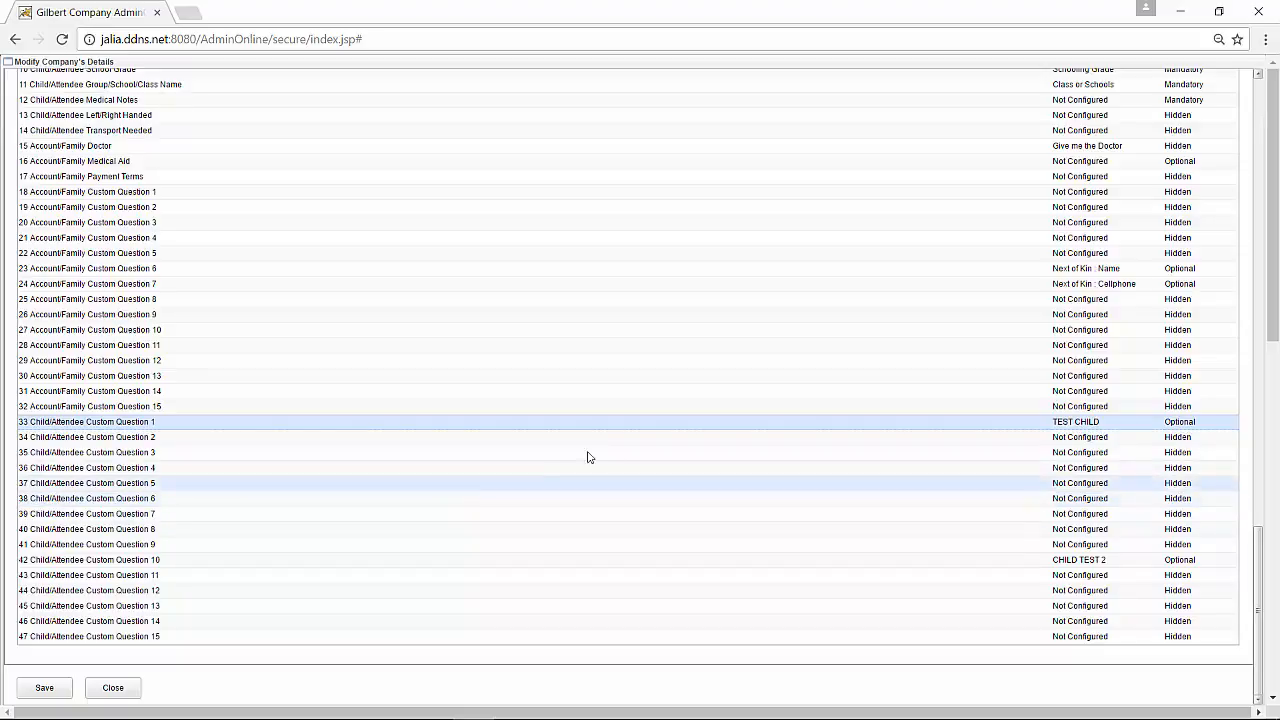
Save the modified company details and close the save notice
{"action": "left_click", "coordinate": [42, 690]}
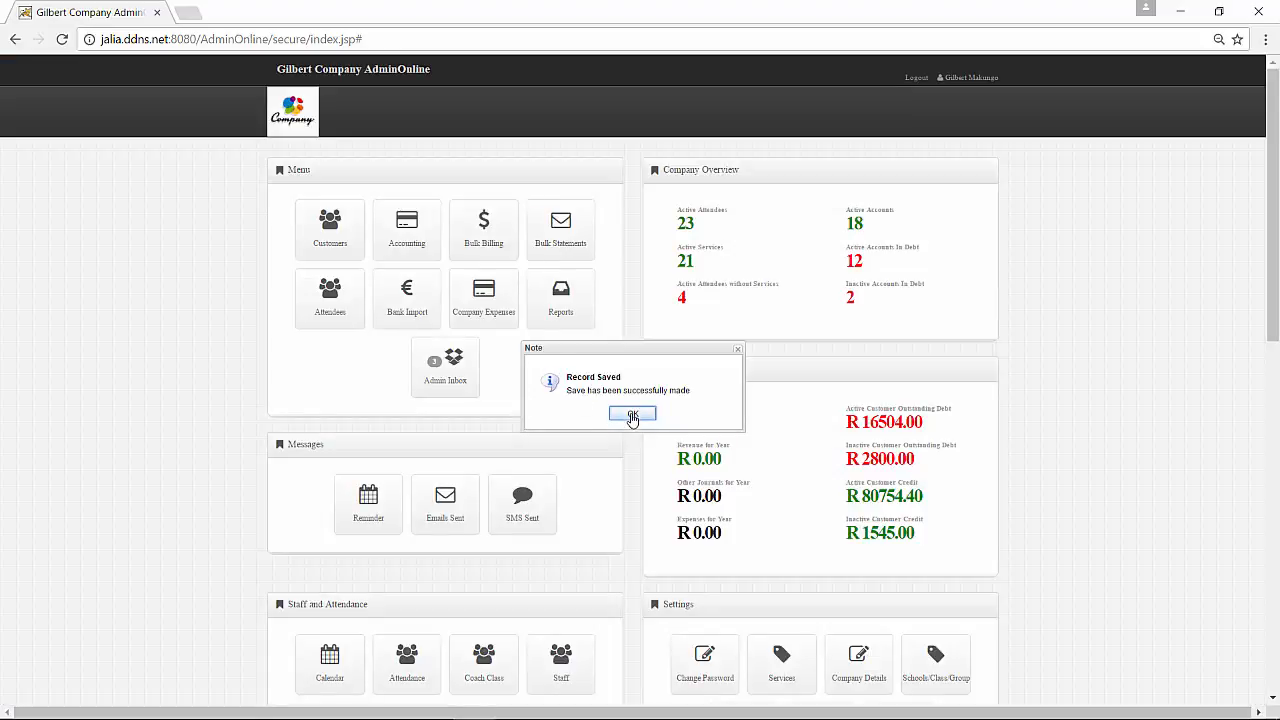
{"action": "left_click", "coordinate": [632, 416]}
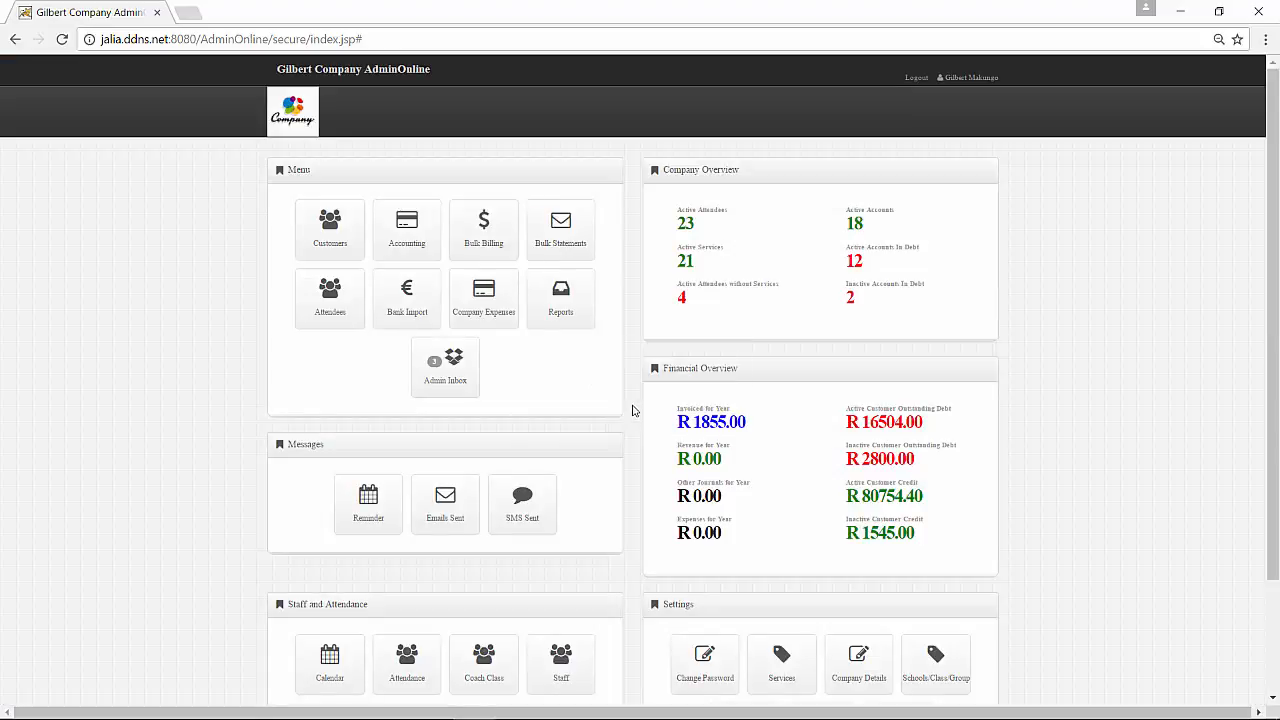